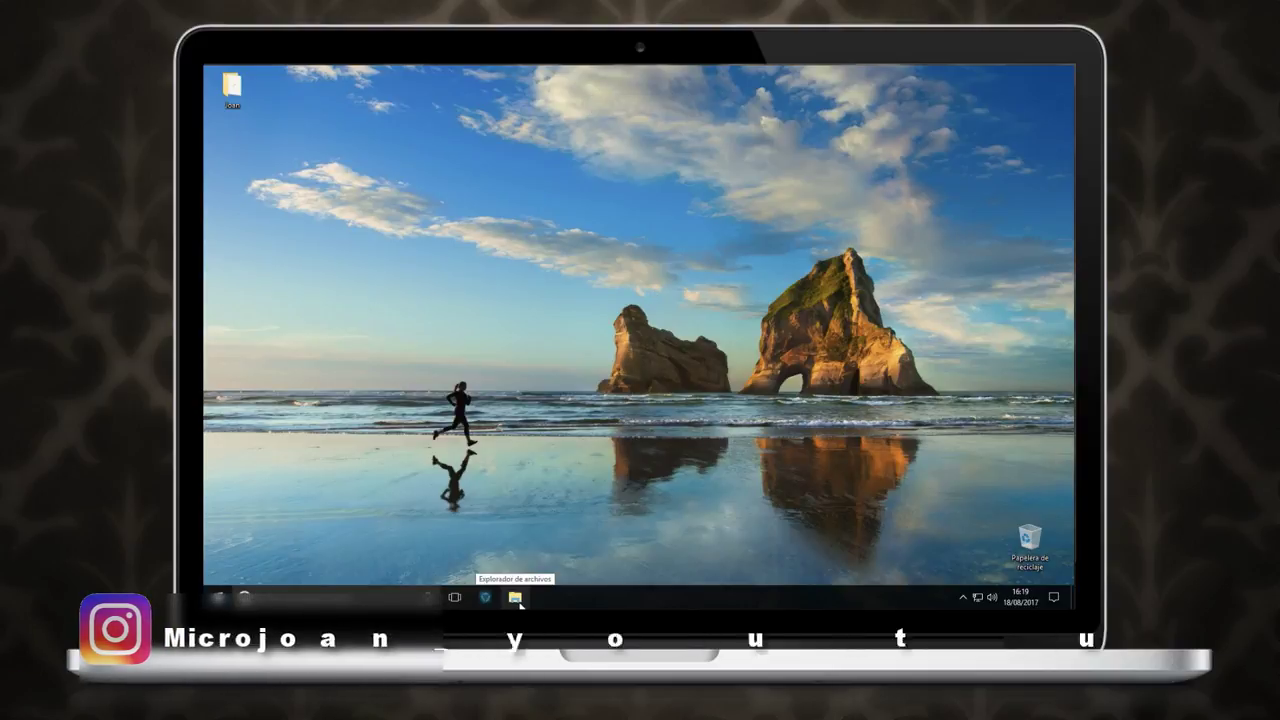
Step: Open File Explorer in the Windows 10 guest and close it again
left_click(516, 597)
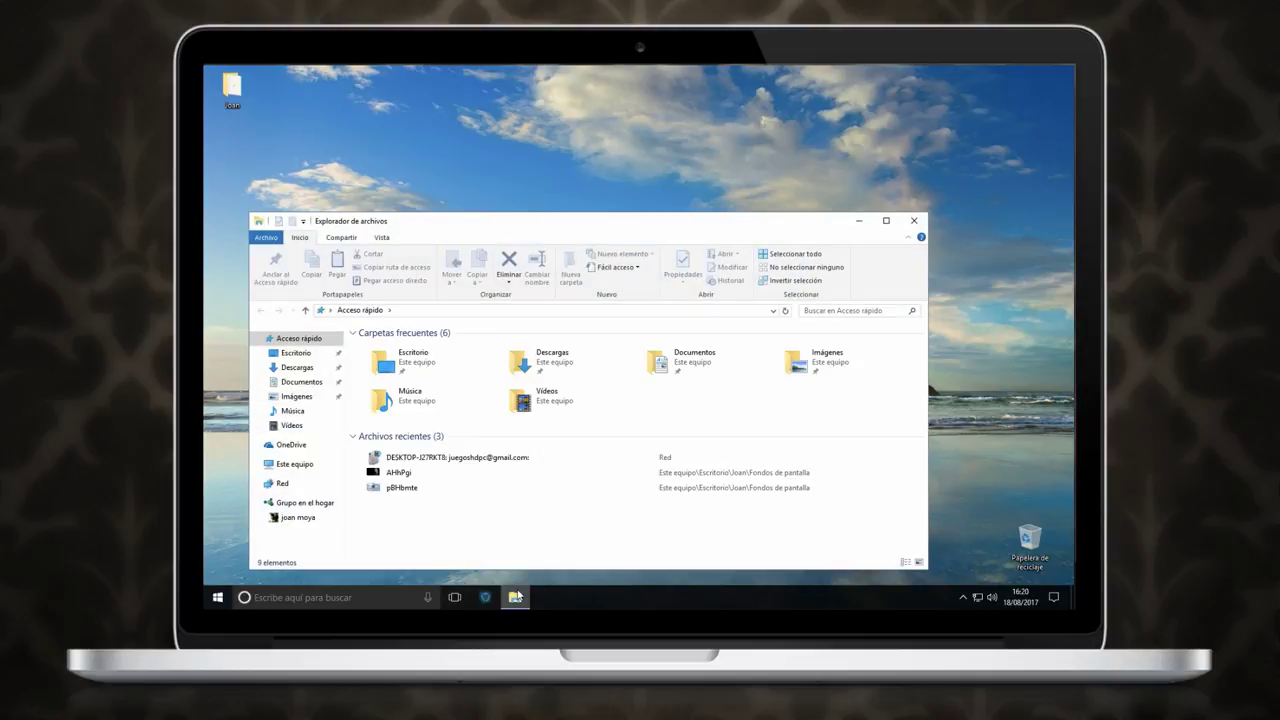
left_click(911, 223)
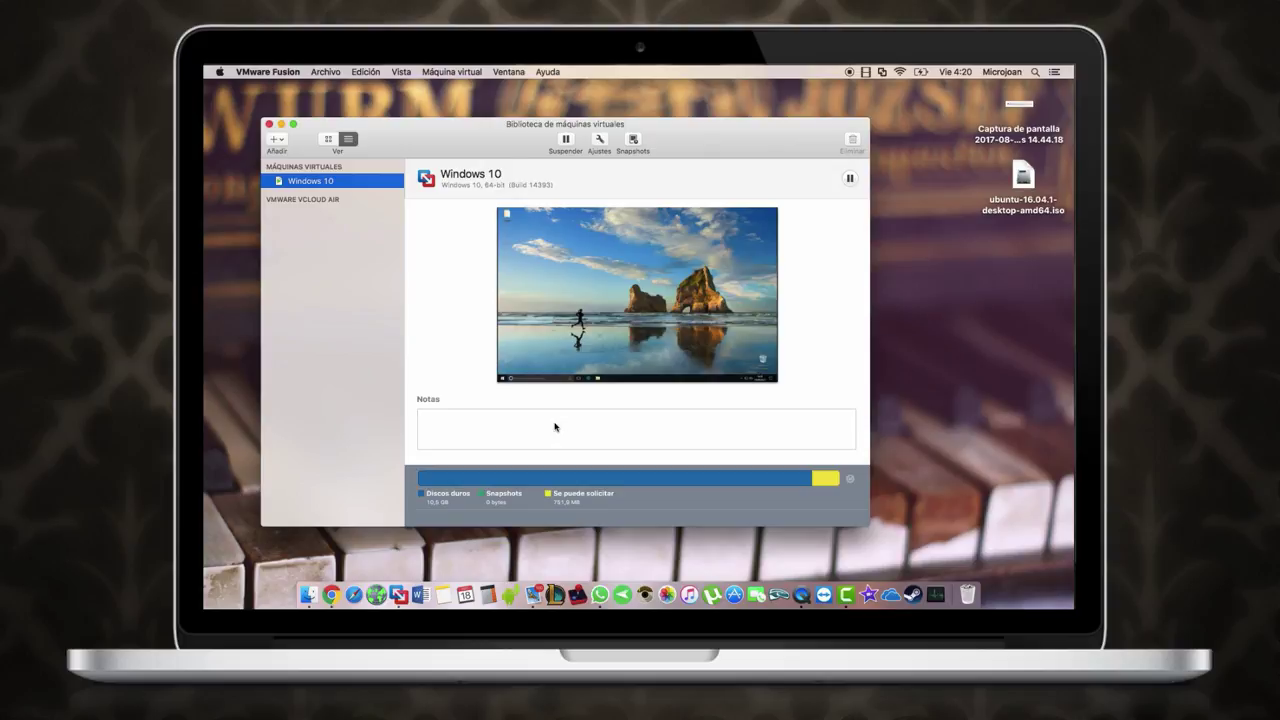
Step: Suspend the running Windows 10 virtual machine with Suspender in the library toolbar
left_click(566, 140)
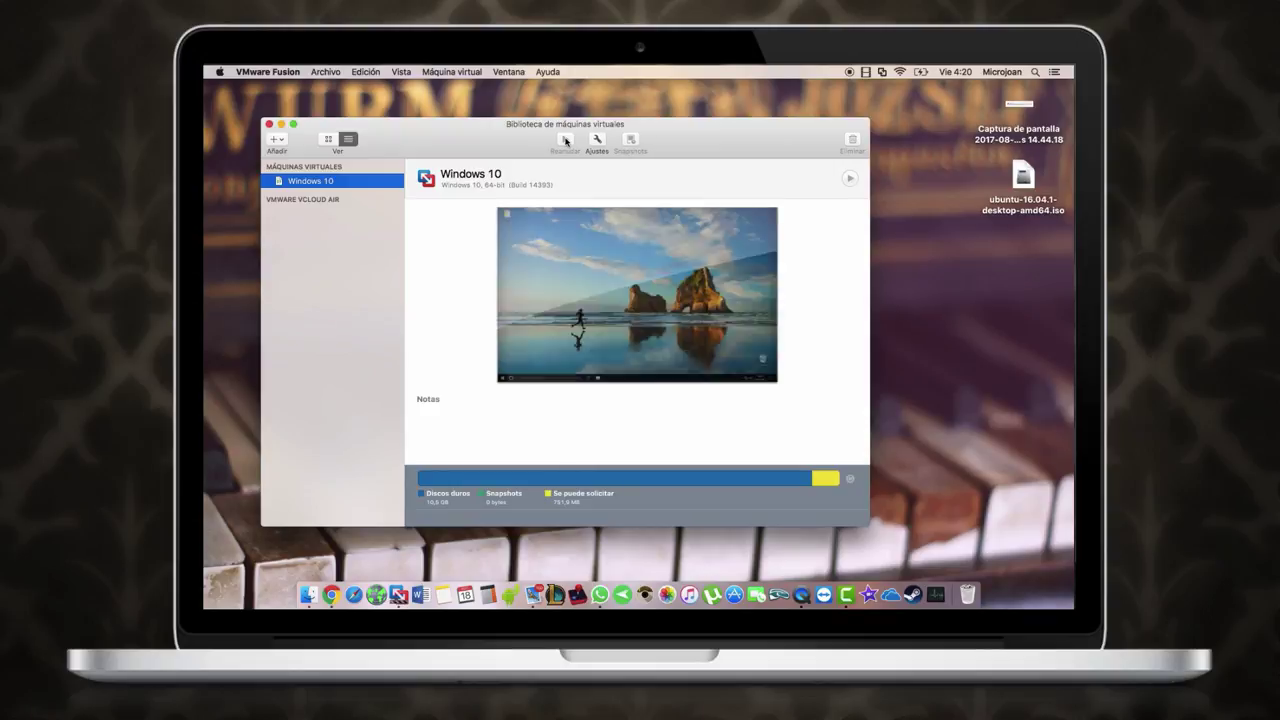
Step: Create a new VM from ubuntu-16.04.1-desktop-amd64.iso, detected as Ubuntu 64-bit 16.04.1
left_click(280, 141)
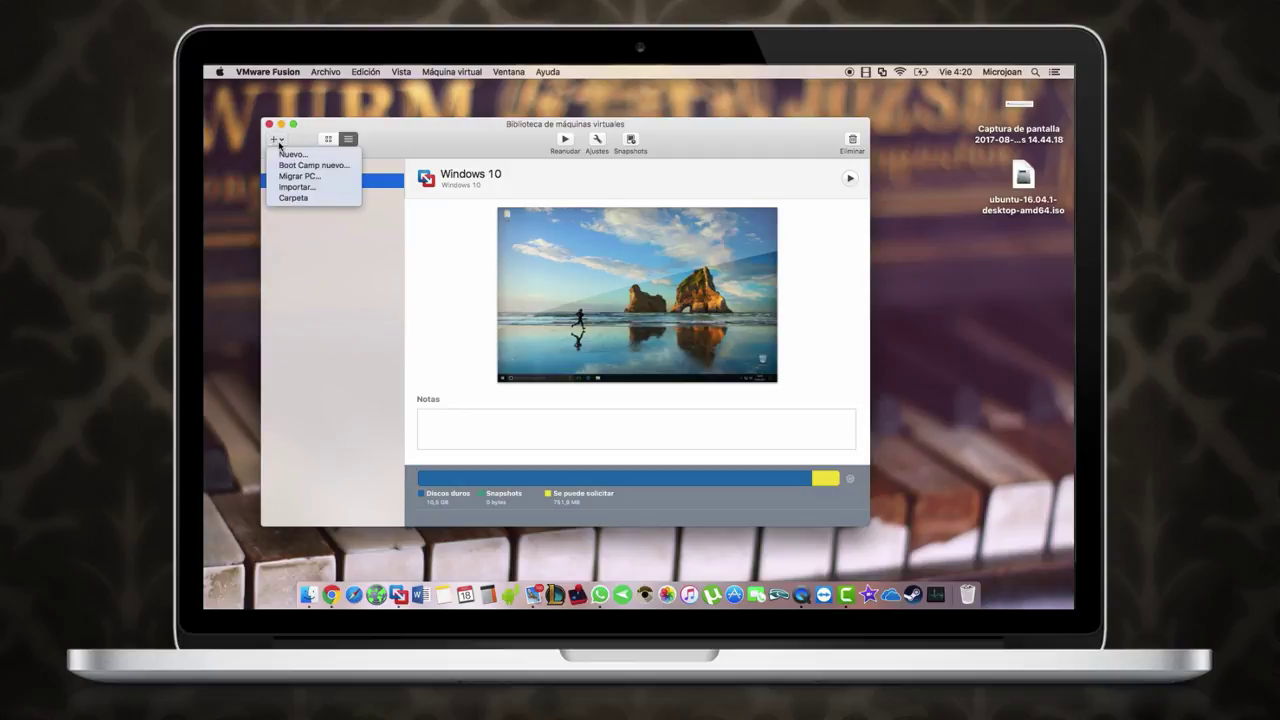
left_click(288, 154)
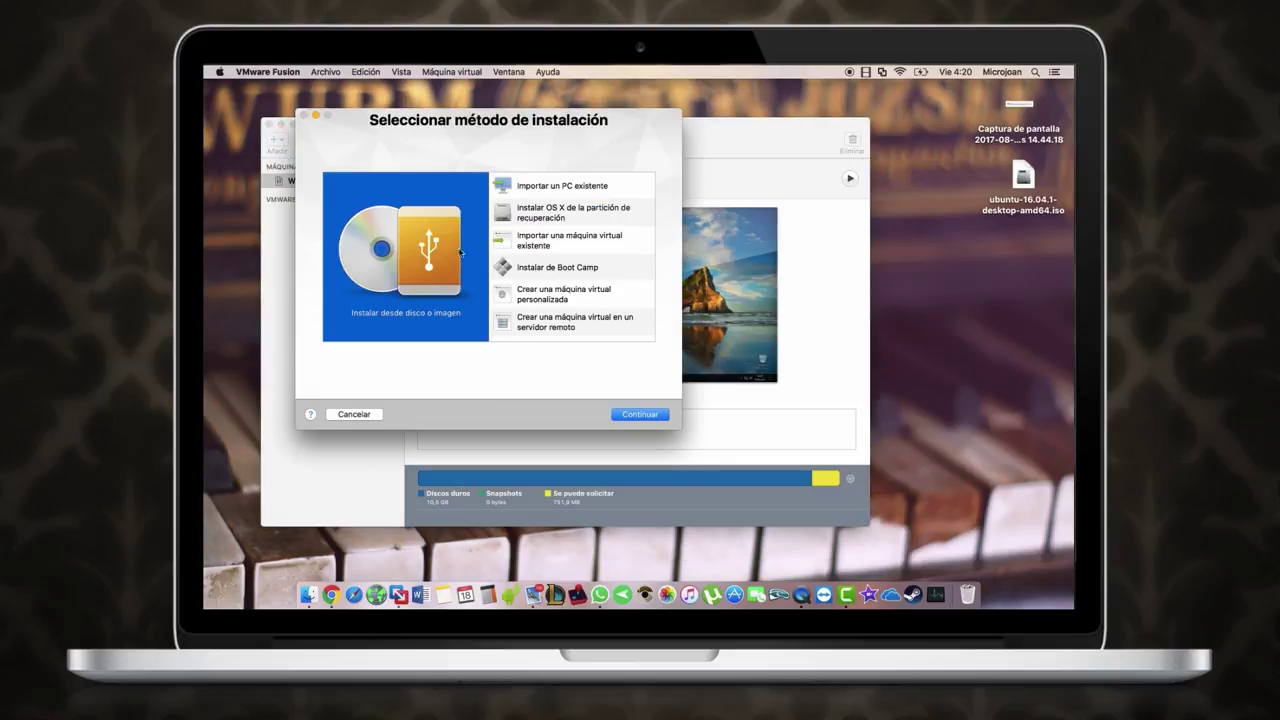
left_click(1022, 178)
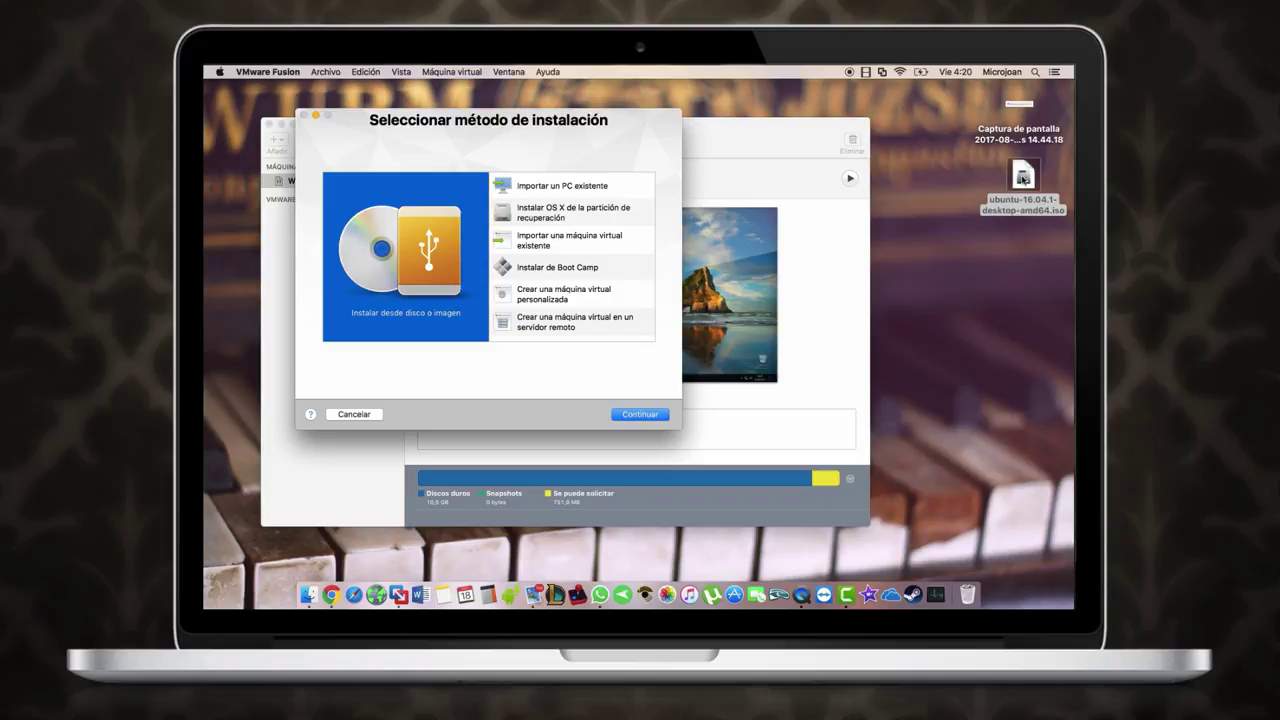
left_click_drag(1022, 178, 416, 239)
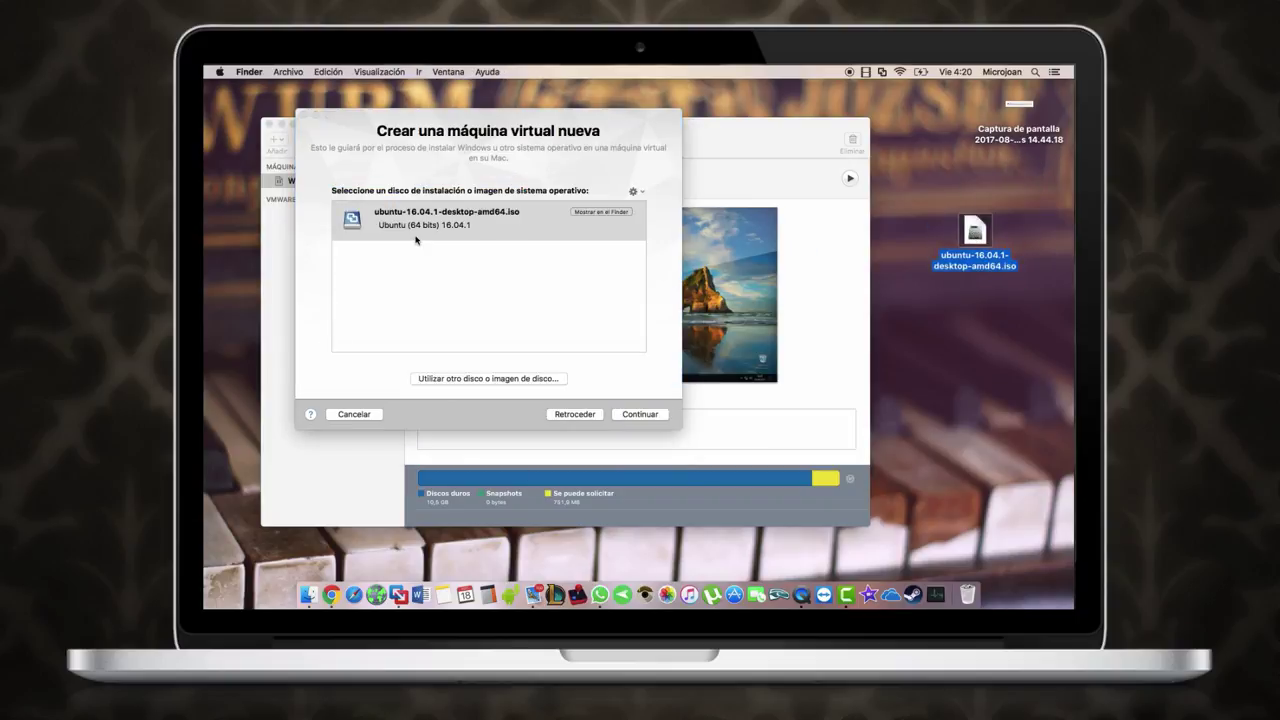
left_click(640, 414)
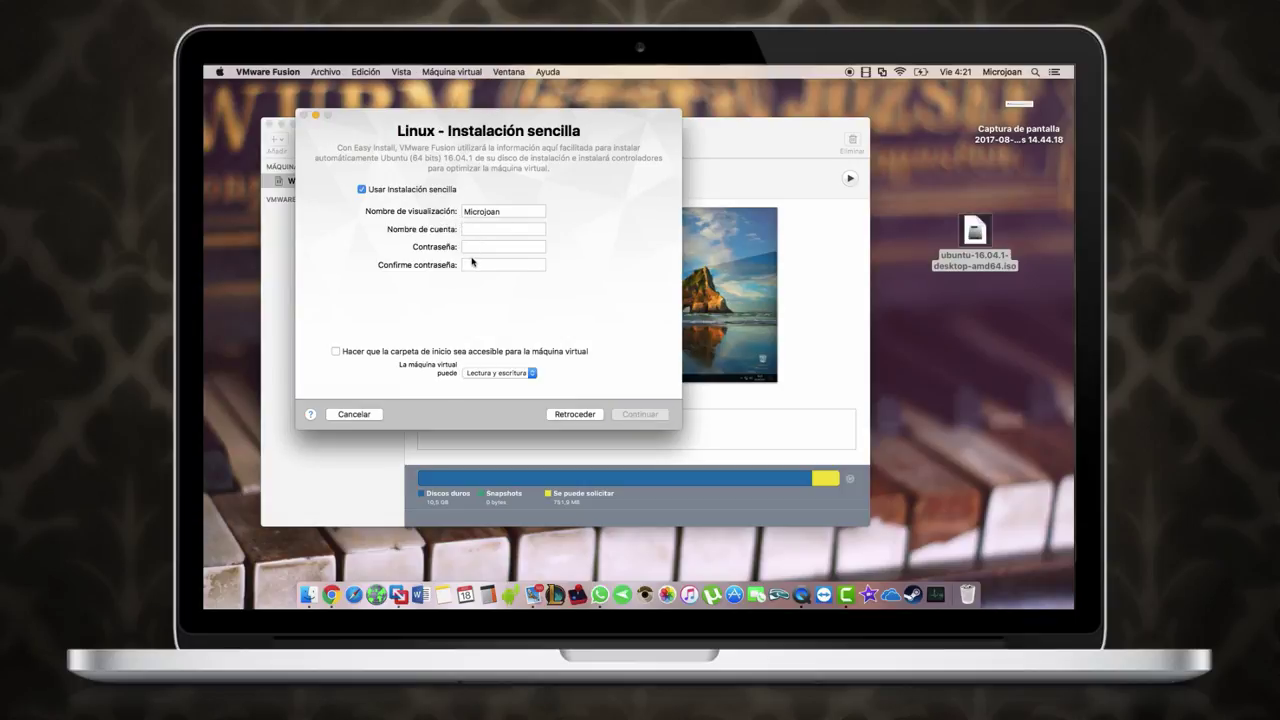
Step: Leave the home folder unshared and enter the easy-install account name and password
left_click(336, 352)
left_click(336, 352)
type("joan")
key("Tab")
type("1234")
key("Tab")
type("1234")
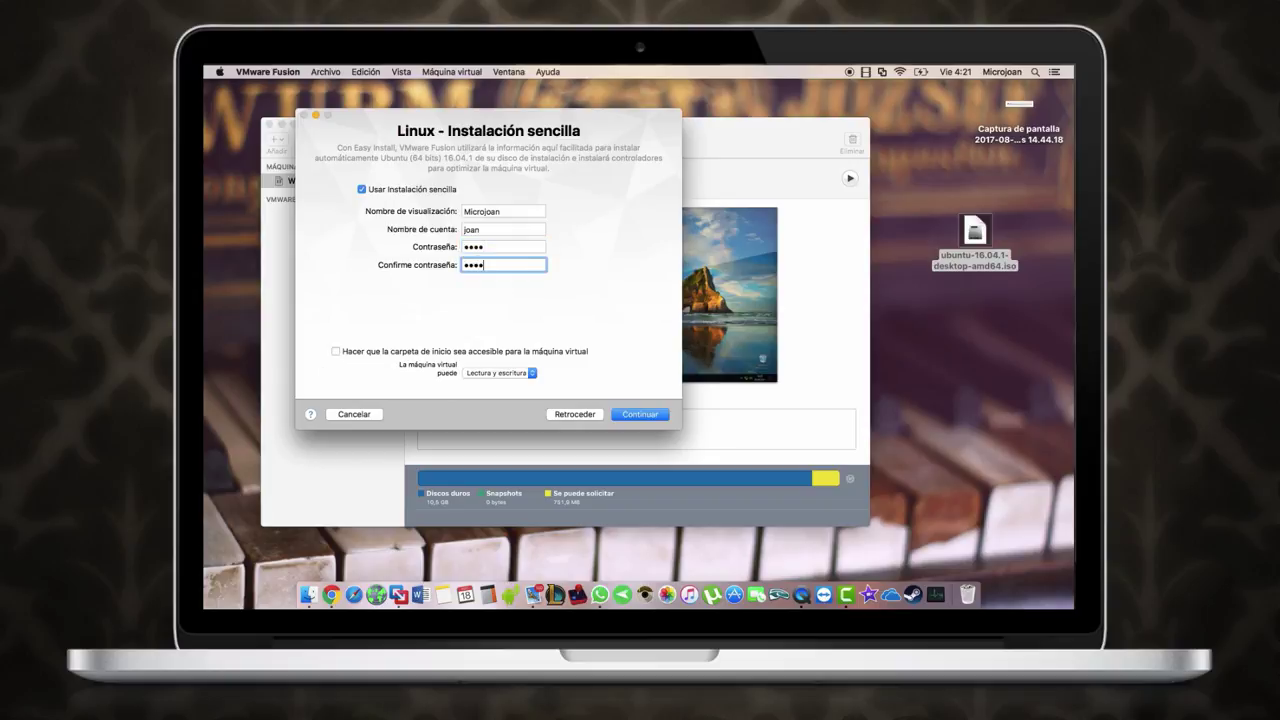
left_click(642, 414)
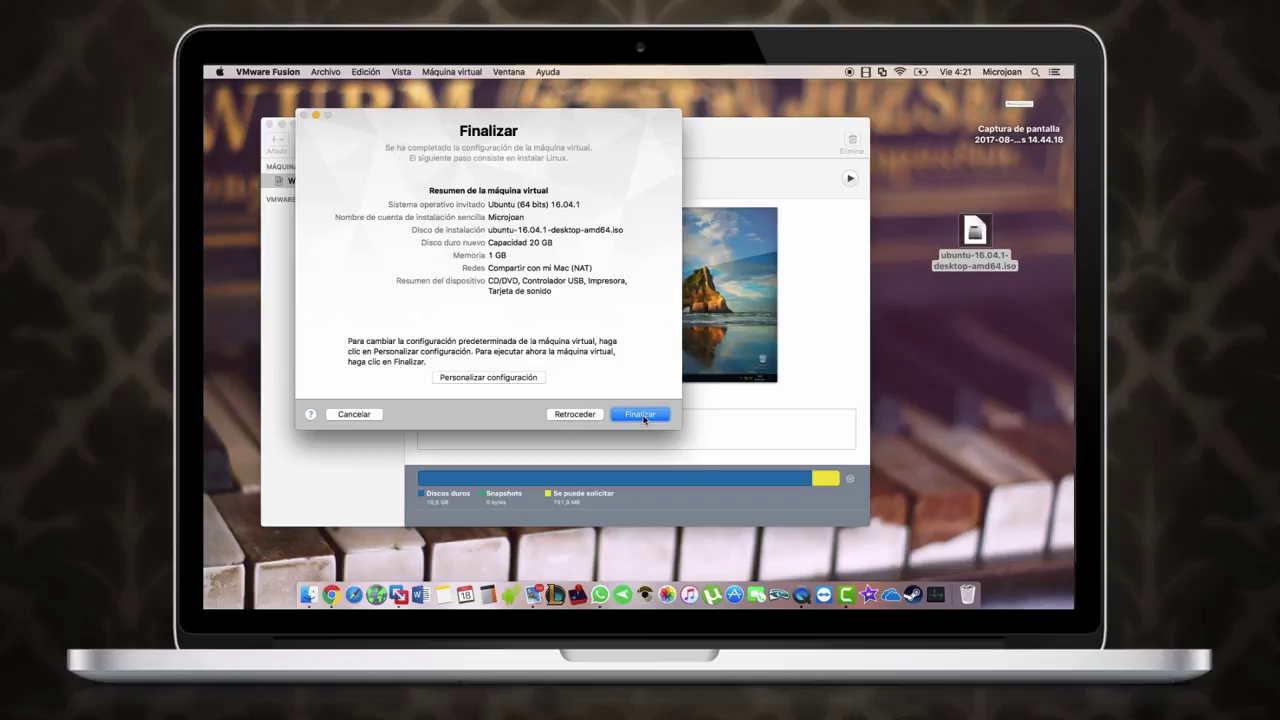
Step: Choose Personalizar configuración and save the new virtual machine as 'Ubuntu'
left_click(462, 378)
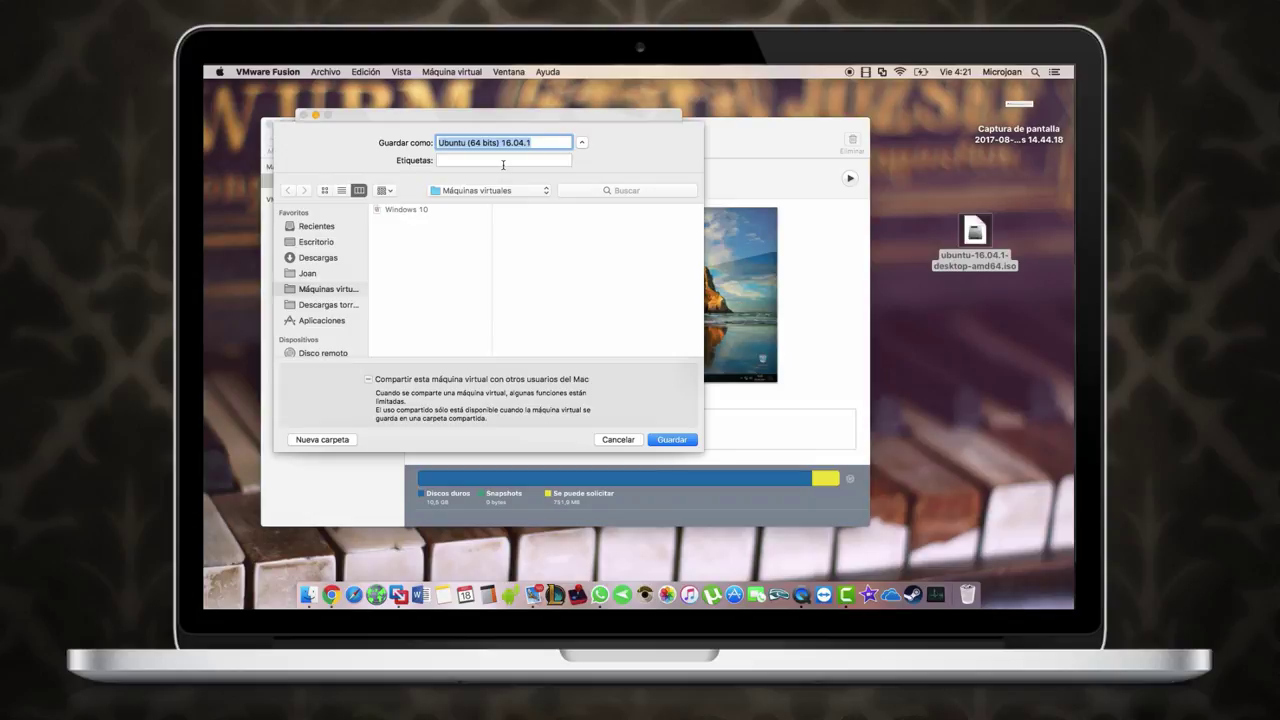
key("BackSpace")
type("Ubuntu")
key("Return")
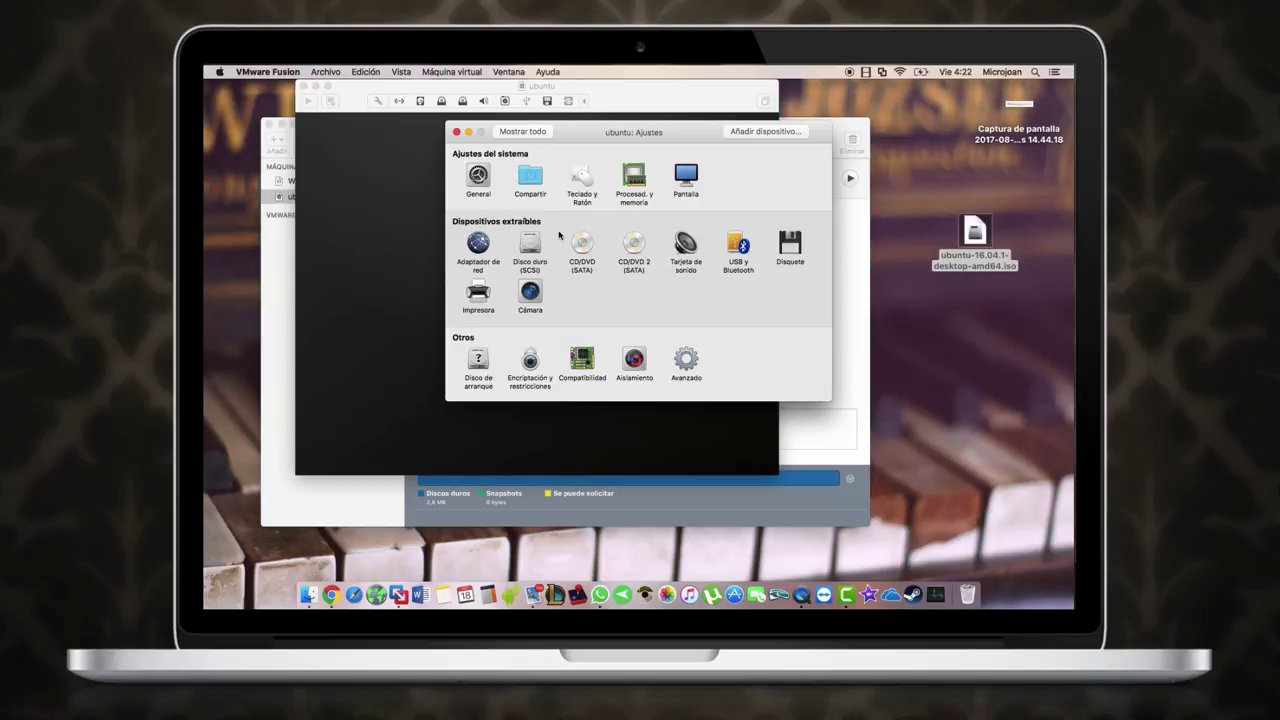
Step: Check shared folders, then keep 1 processor core and raise memory to 1172 MB
left_click(523, 189)
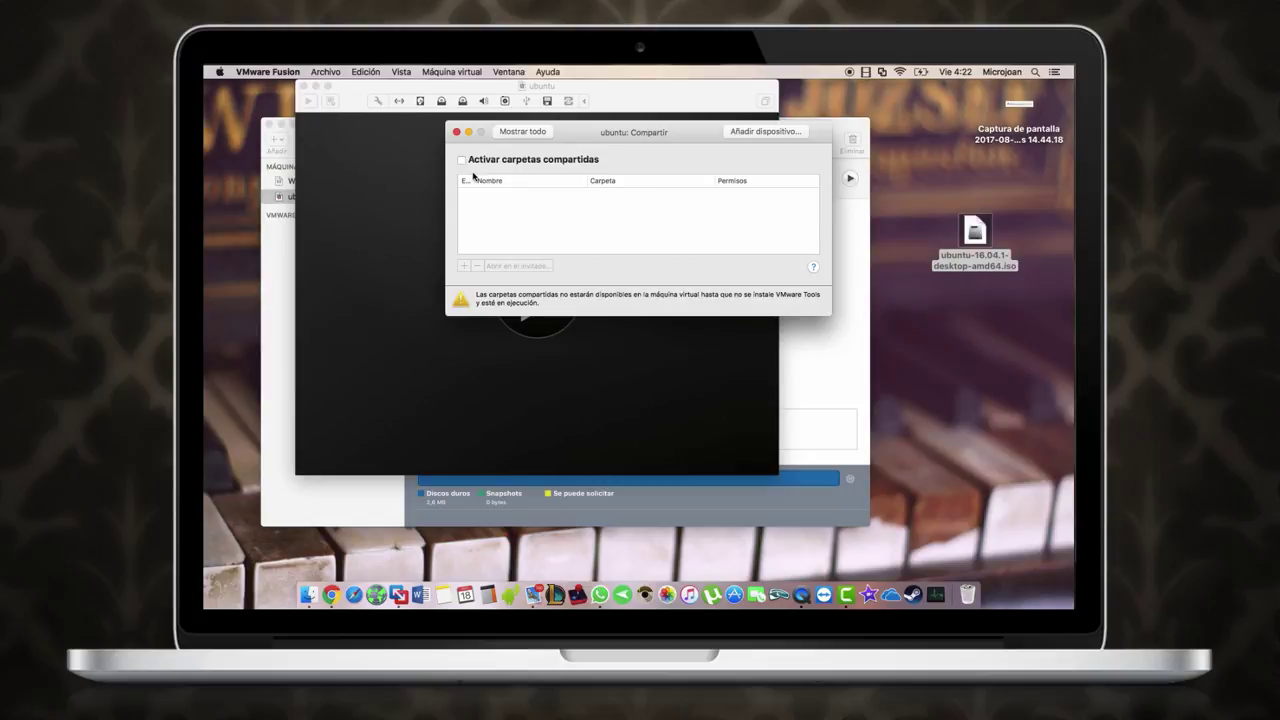
left_click(522, 132)
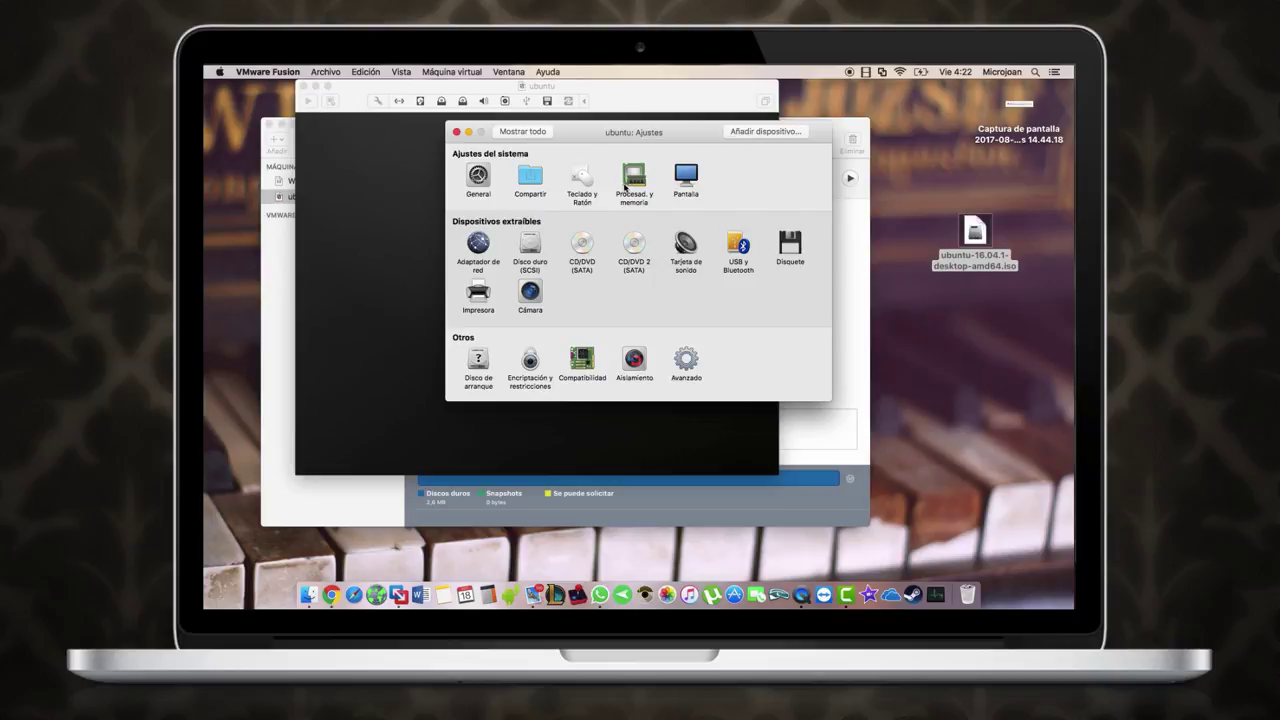
left_click(628, 187)
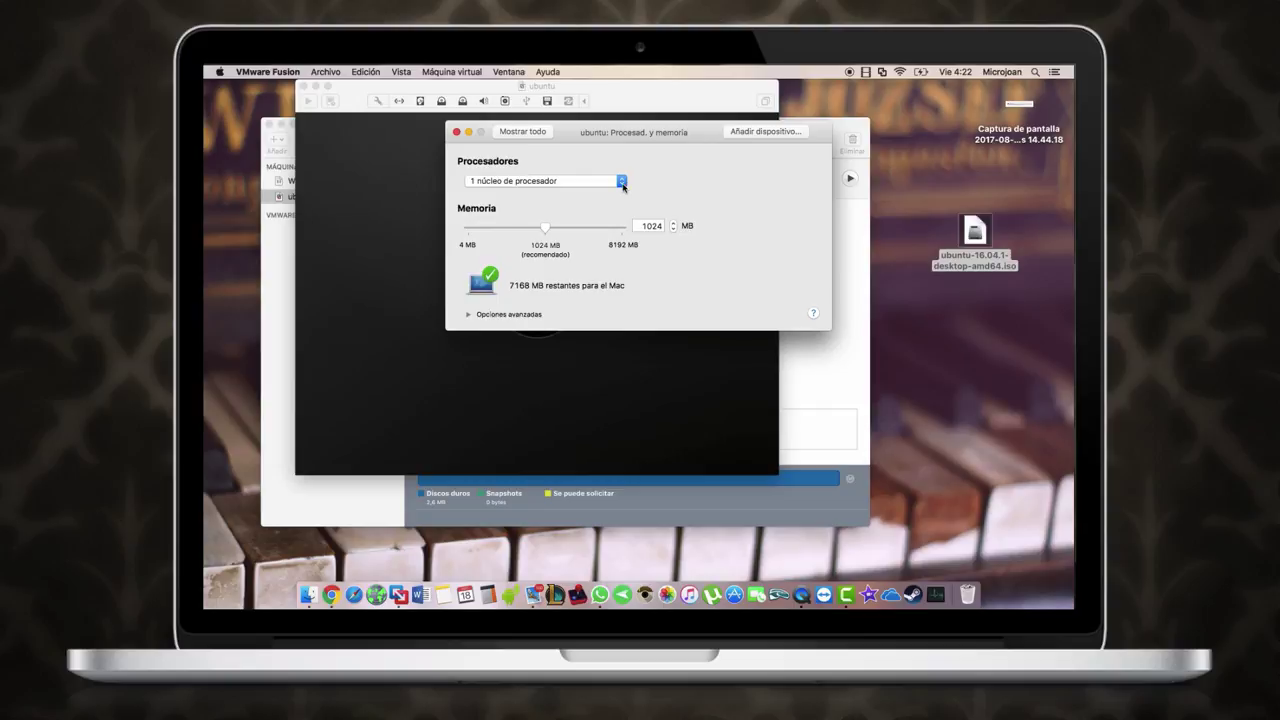
left_click(622, 181)
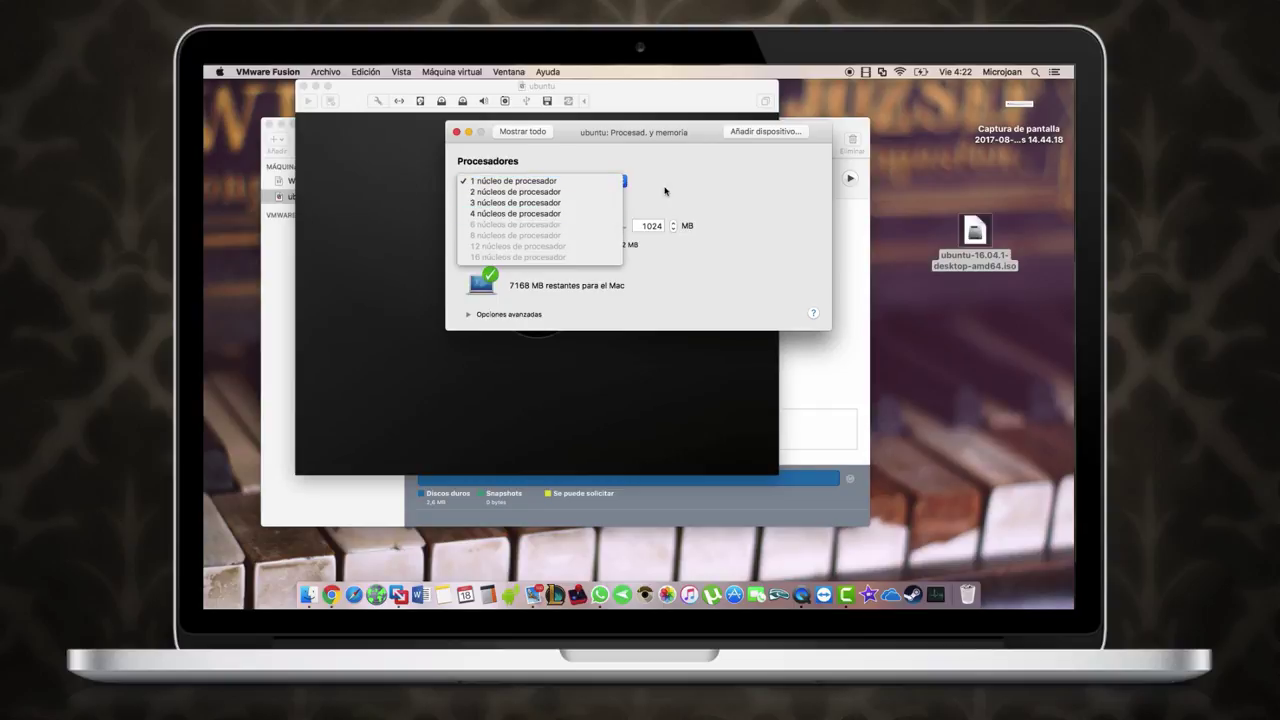
left_click(666, 190)
left_click_drag(544, 228, 571, 229)
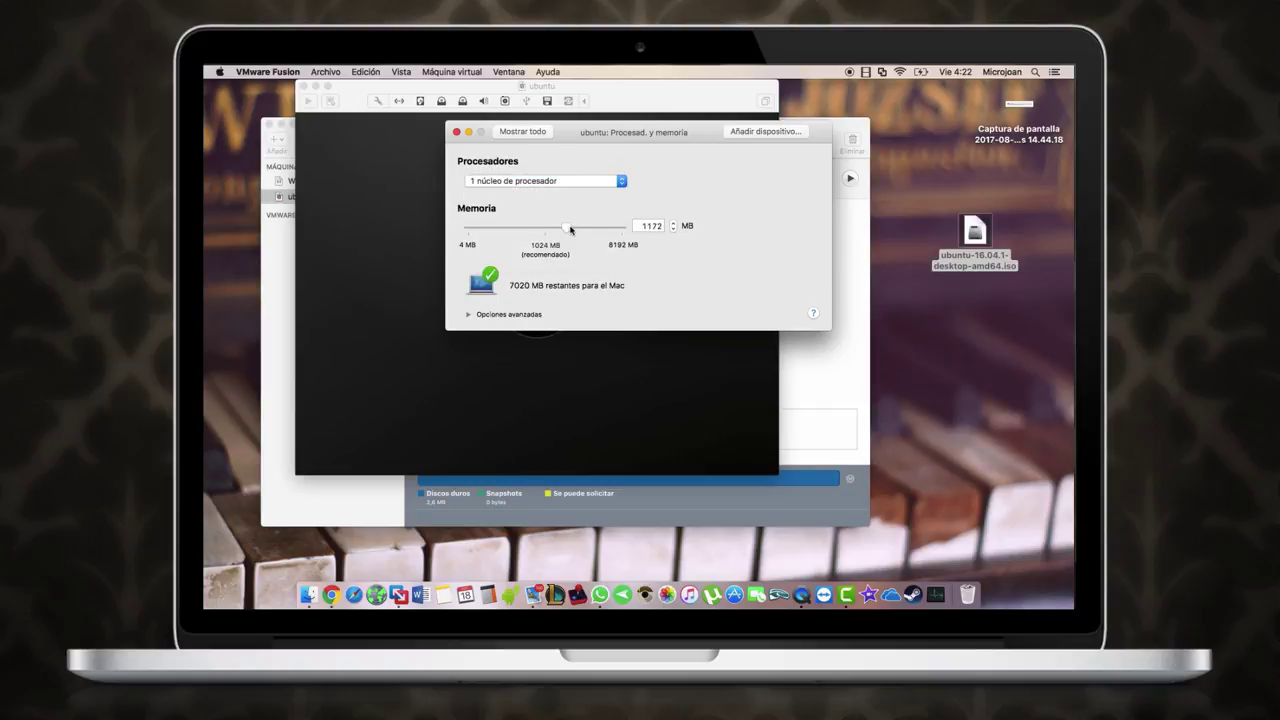
left_click(521, 132)
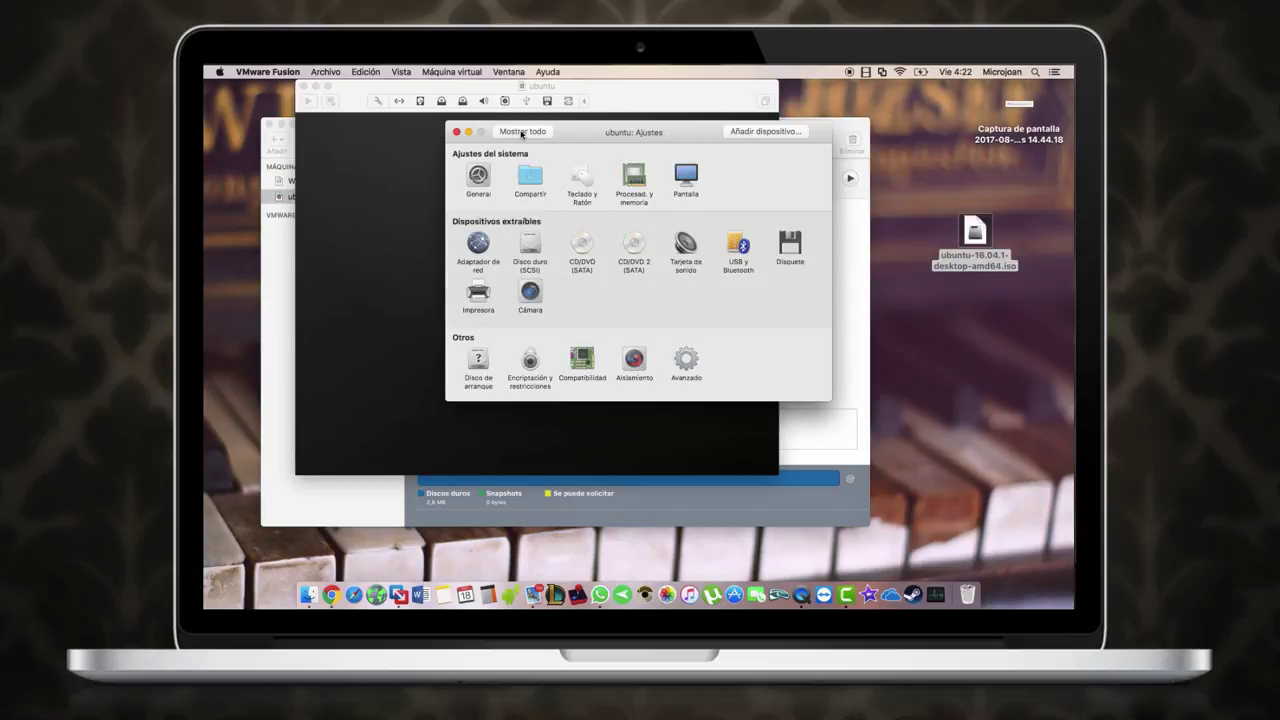
left_click(626, 361)
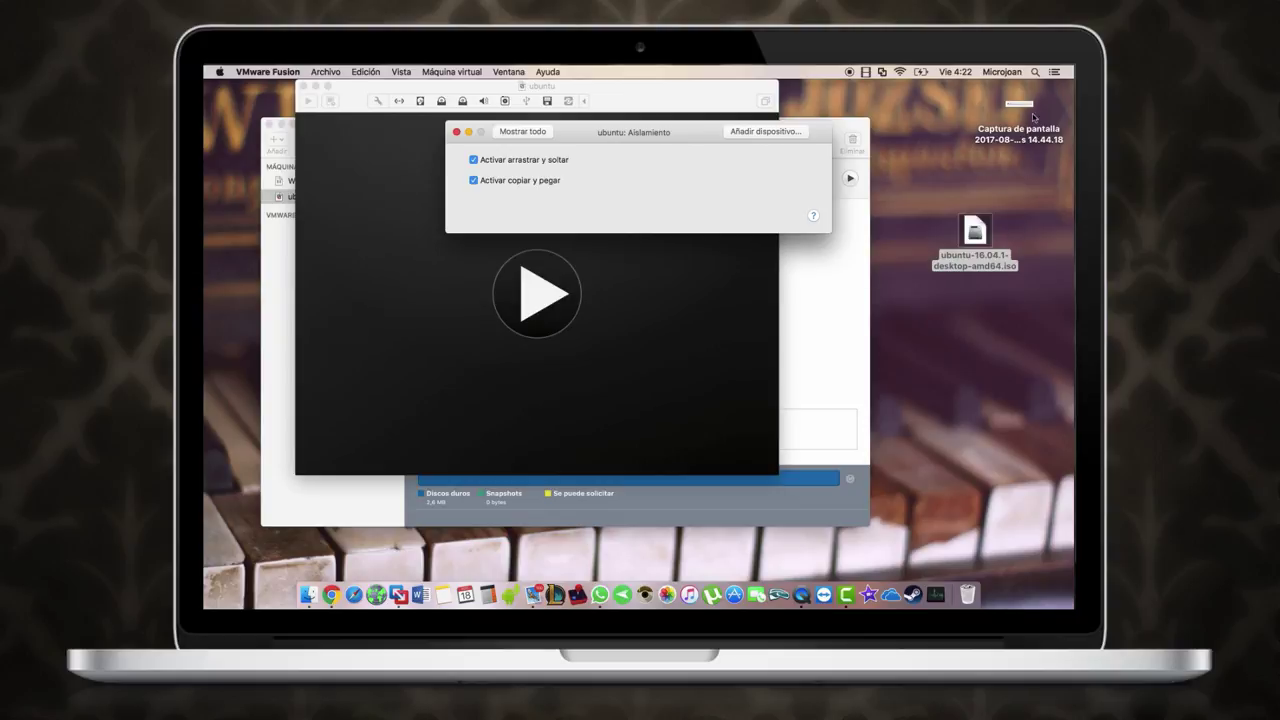
mouse_move(1026, 110)
left_mouse_down()
mouse_move(947, 168)
mouse_move(660, 312)
mouse_move(1024, 110)
left_mouse_up()
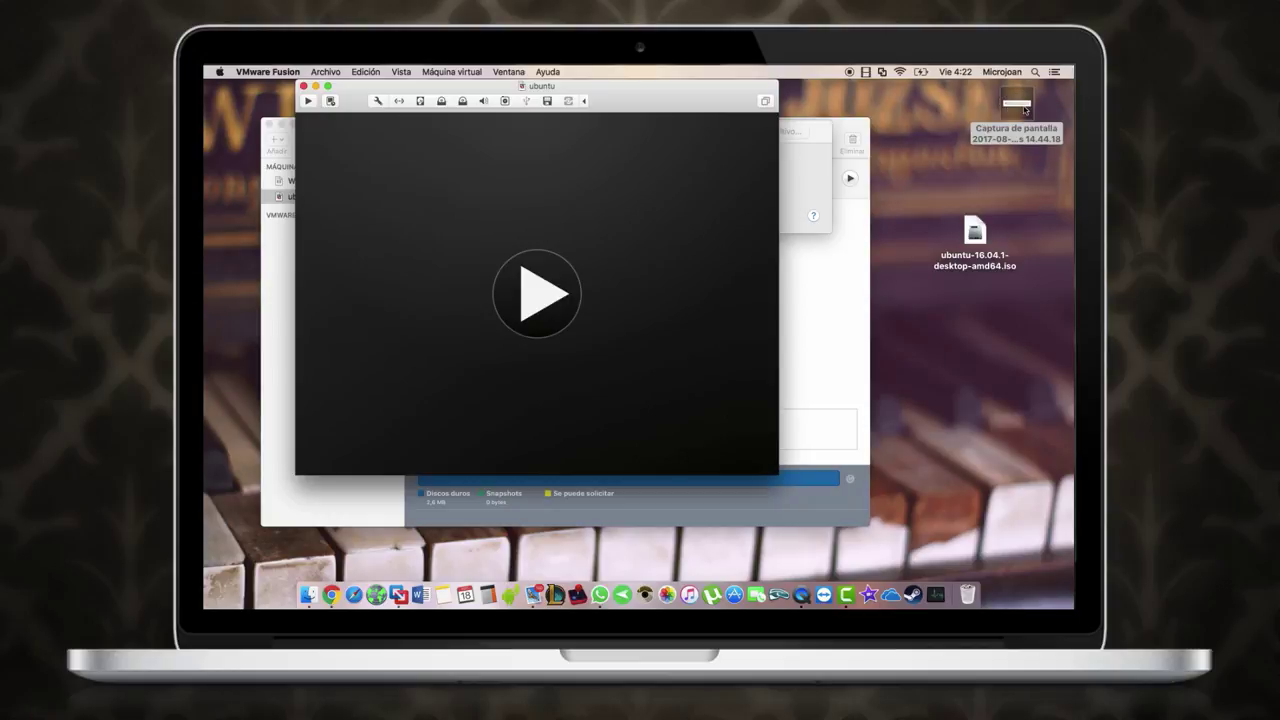
left_click(784, 162)
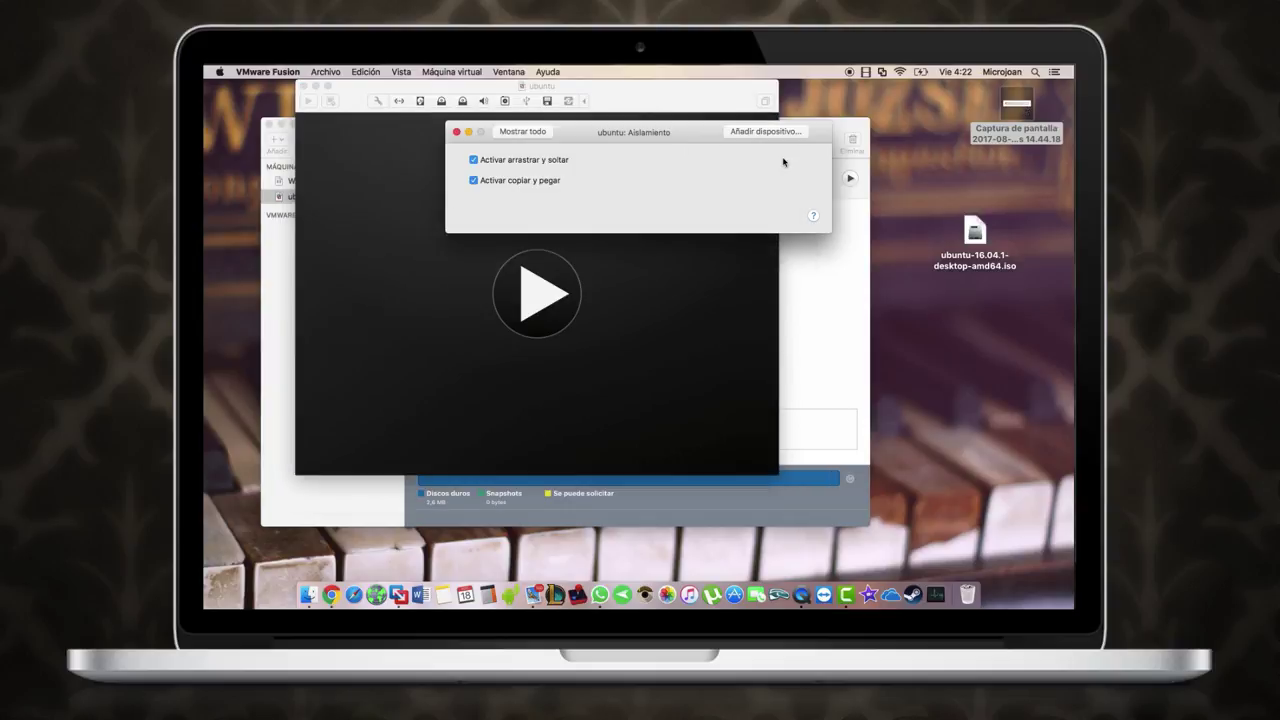
left_click(511, 136)
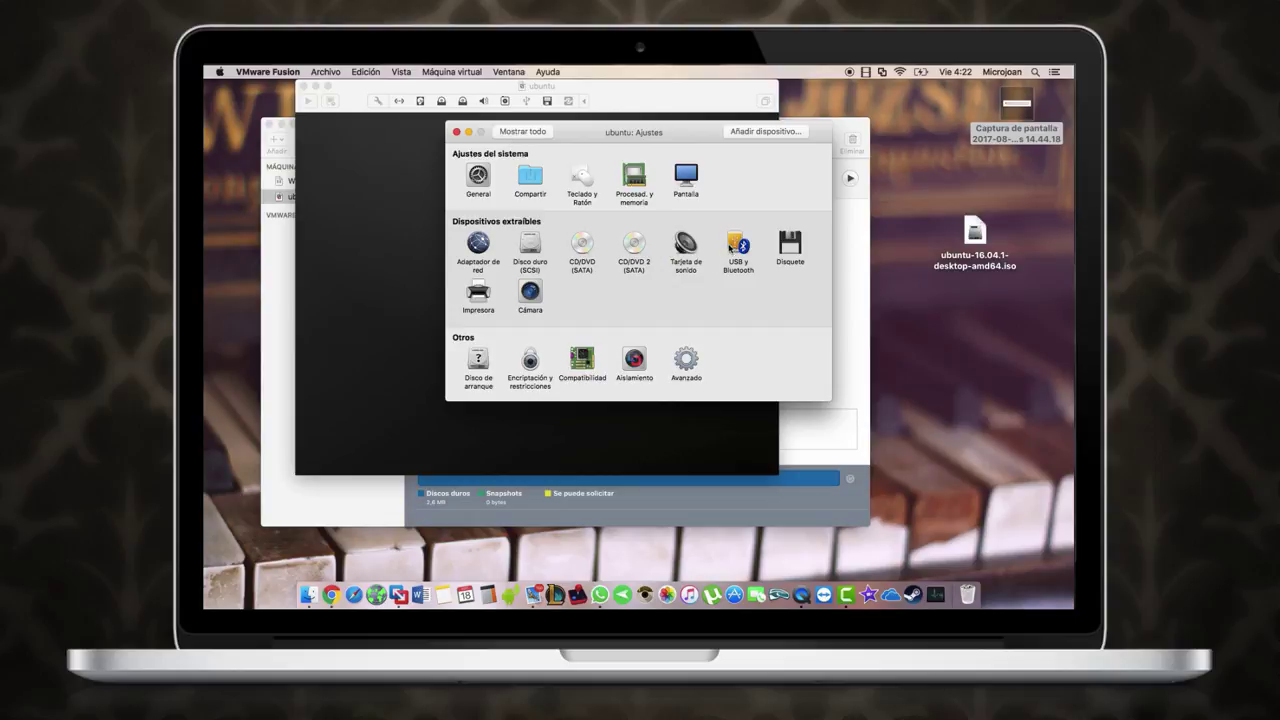
Step: Review the Pantalla and 20 GB Disco duro (SCSI) settings, then close the settings window
left_click(690, 178)
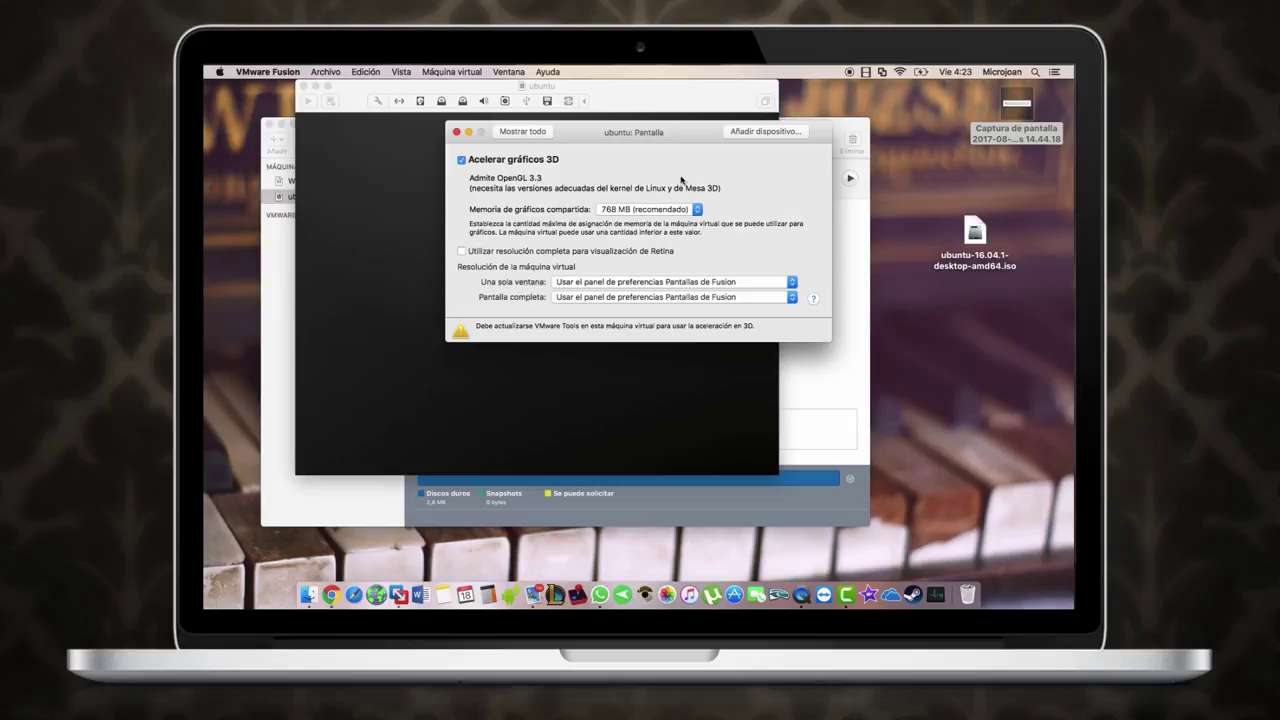
left_click(538, 134)
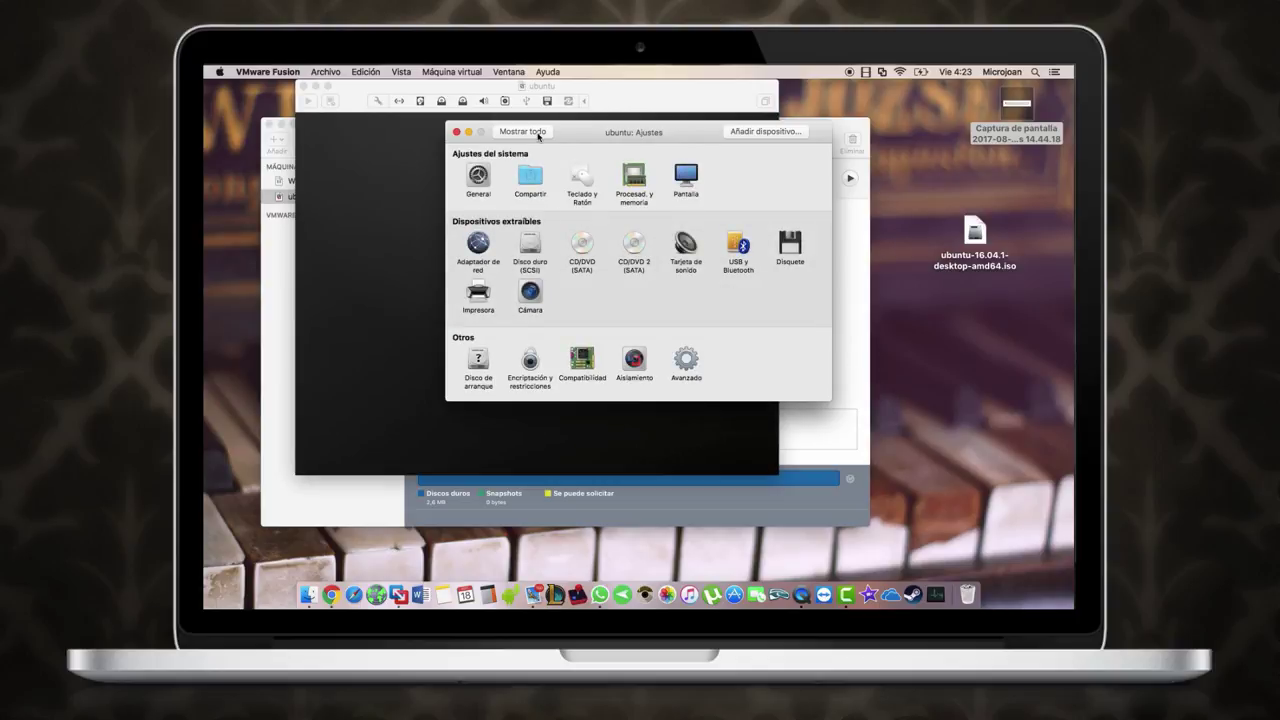
left_click(533, 250)
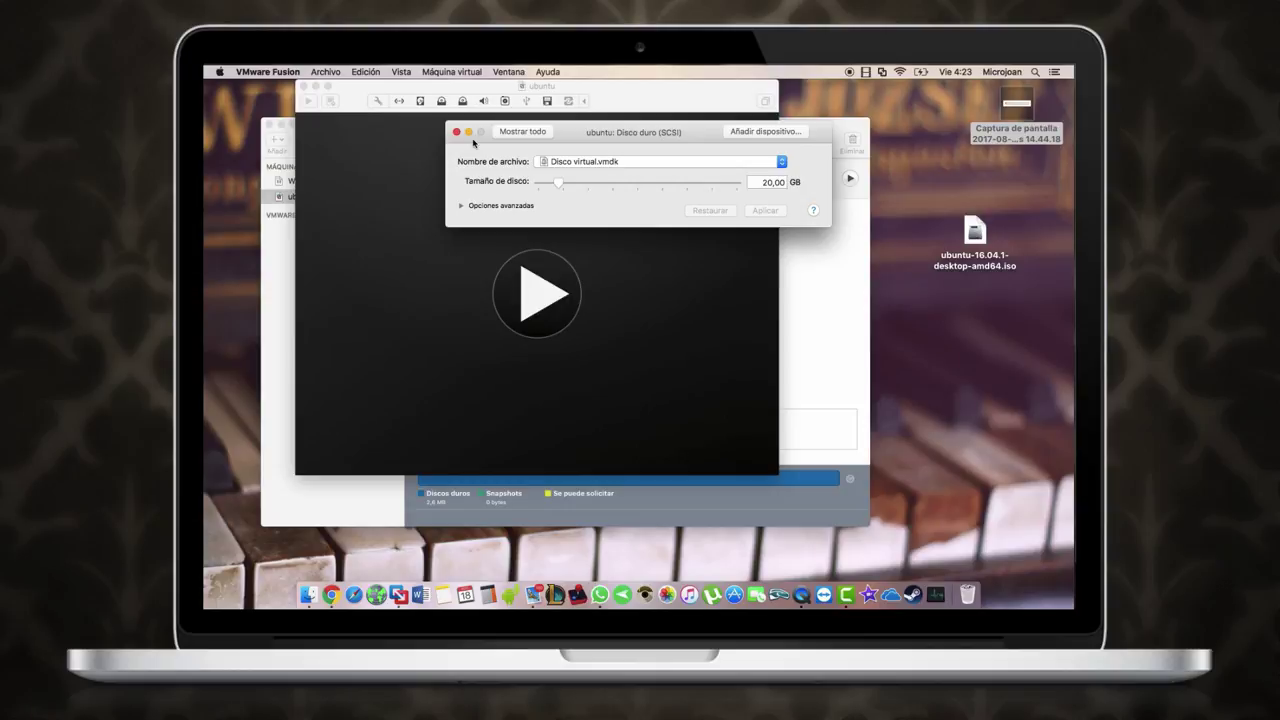
left_click(457, 132)
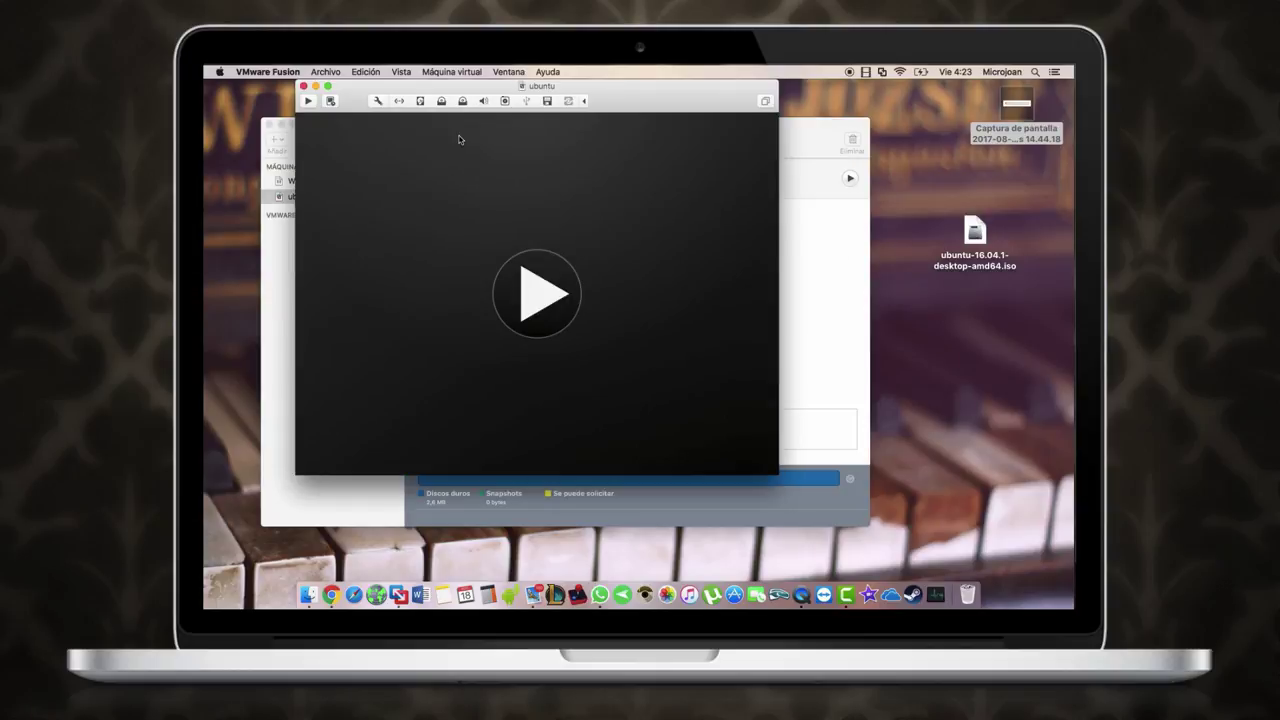
Step: Power on the ubuntu virtual machine with the large play button
left_click(538, 316)
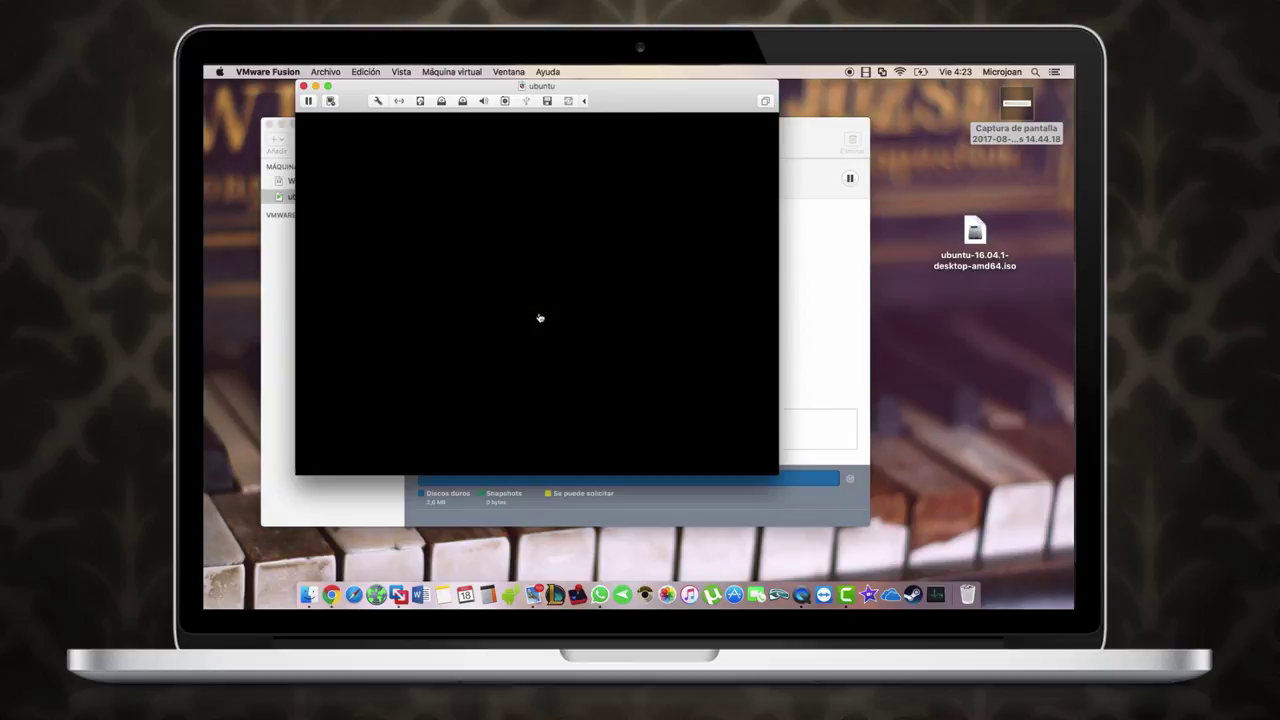